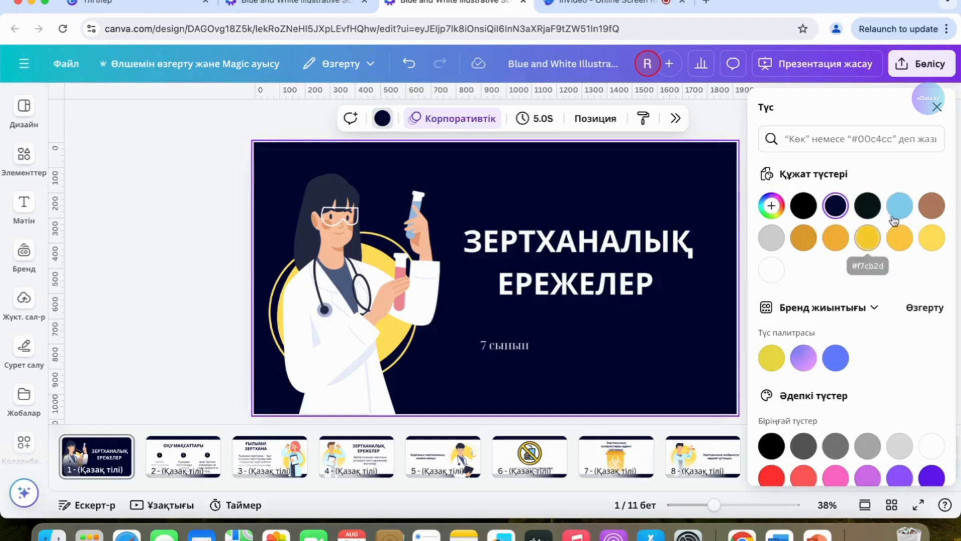
- Change the title slide's background colour to dark teal and apply the colour change to all pages
scroll(859, 374, down, 2)
scroll(858, 370, down, 5)
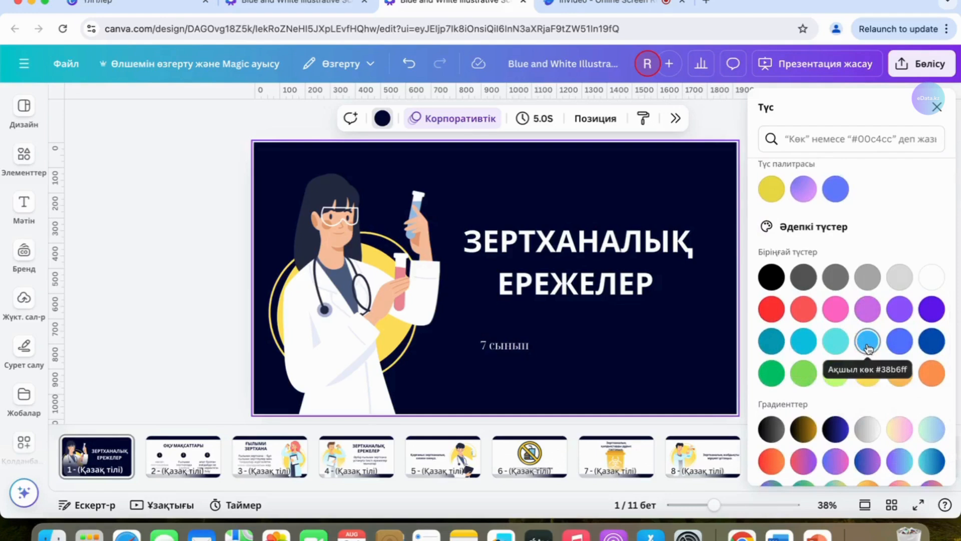
click(840, 344)
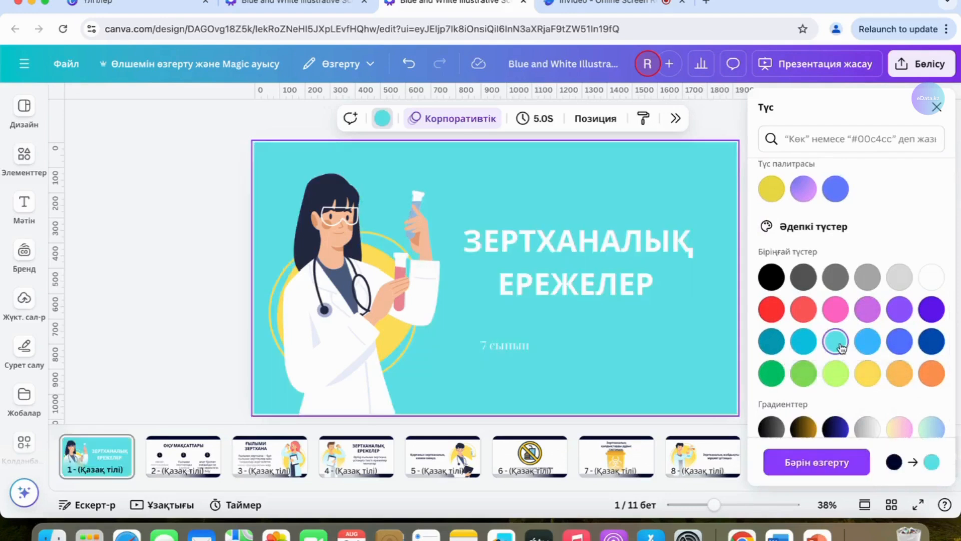
click(777, 345)
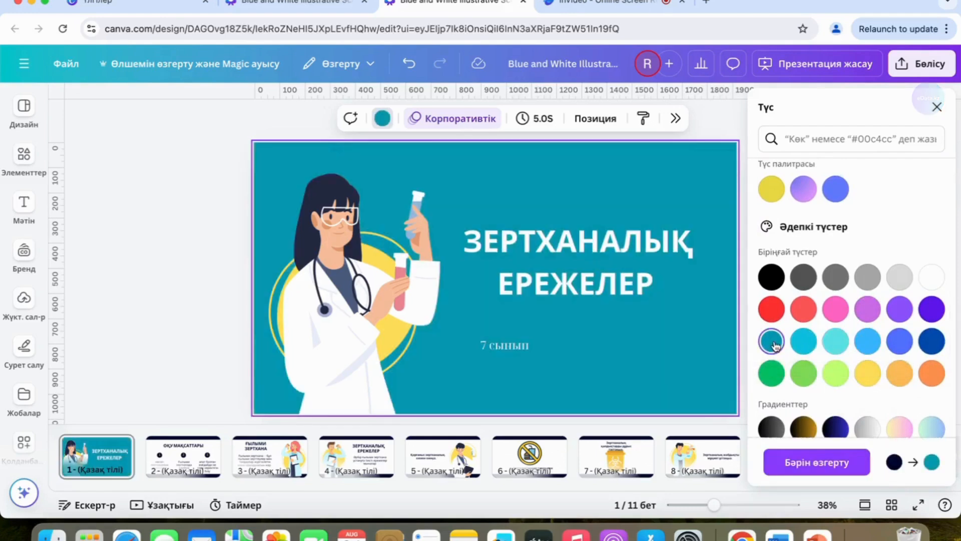
click(846, 463)
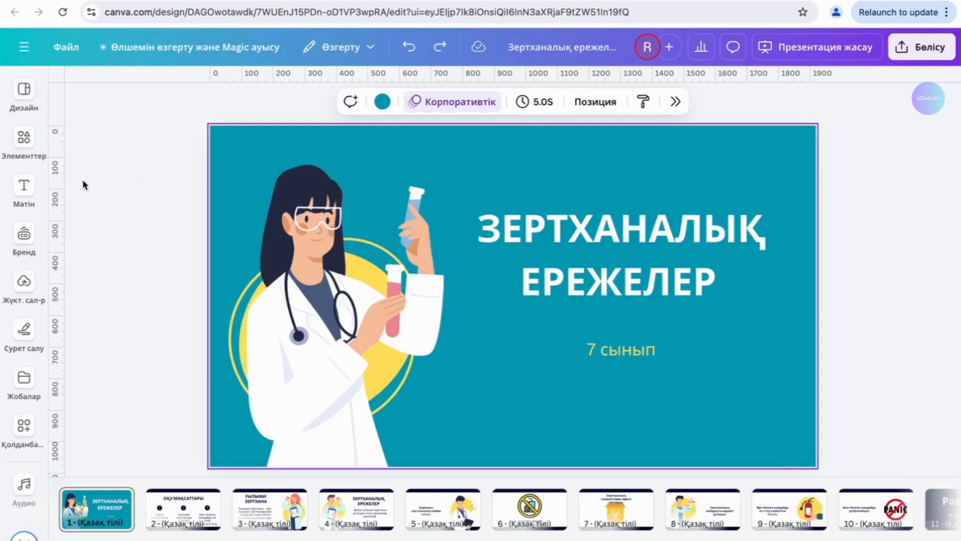
- Apply the recently used magenta-pink colour palette to the title slide, shuffling it until the background is light pink and the text dark maroon
click(26, 93)
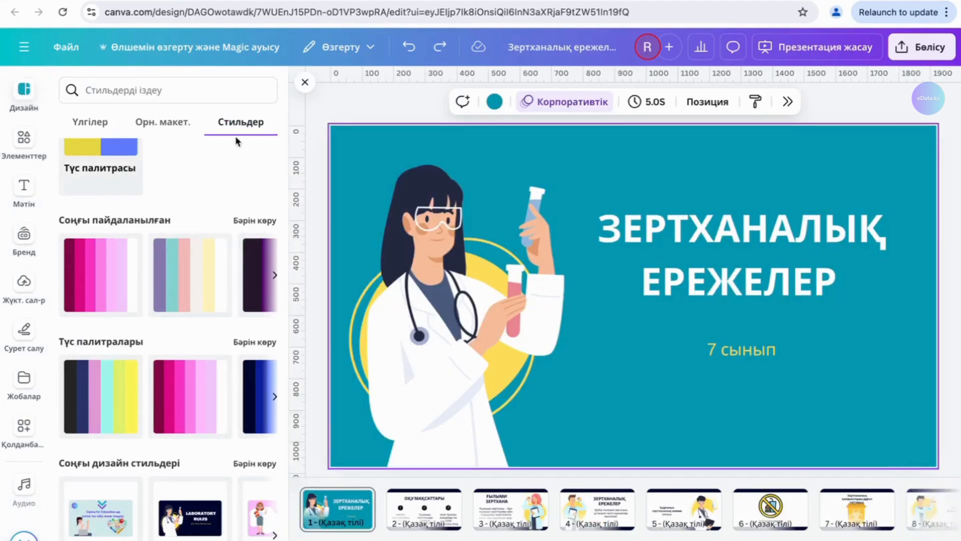
click(111, 269)
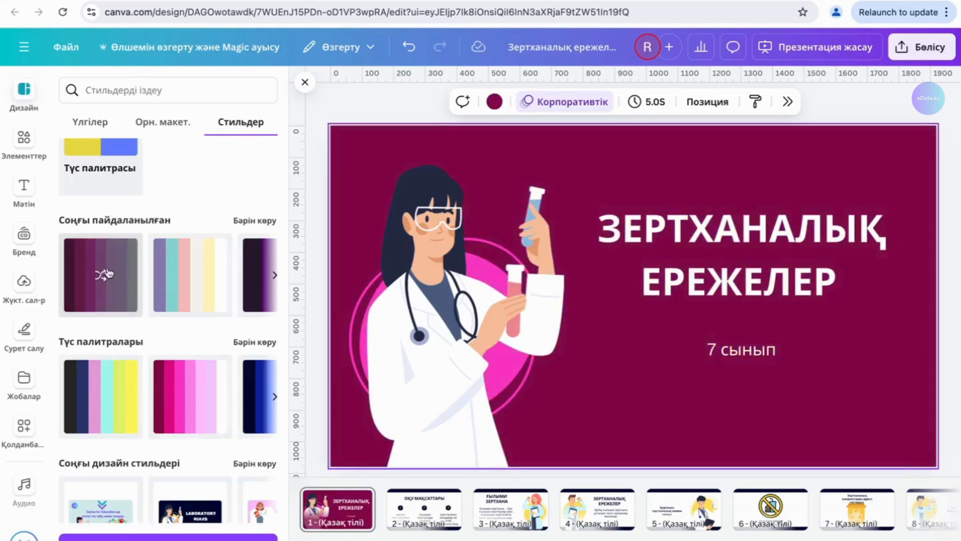
click(100, 277)
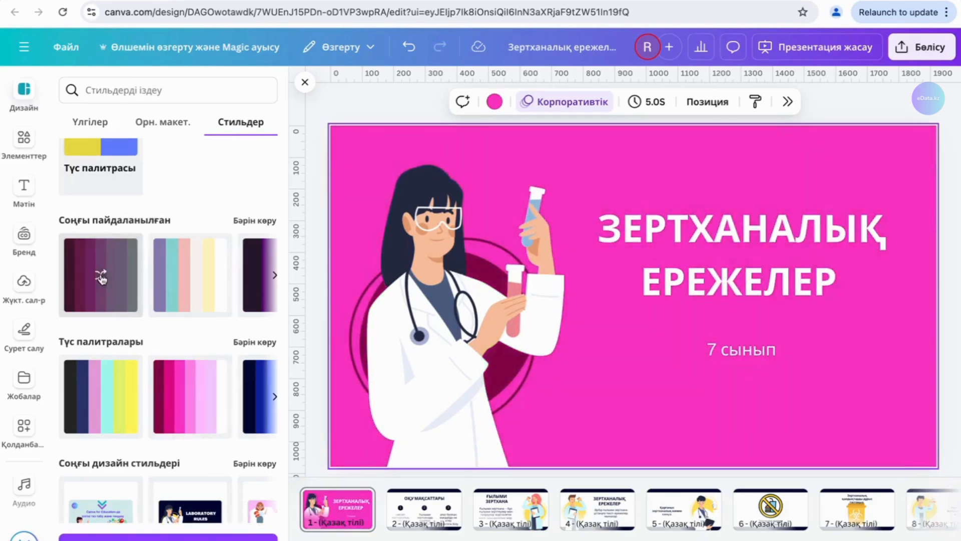
click(100, 277)
click(100, 277)
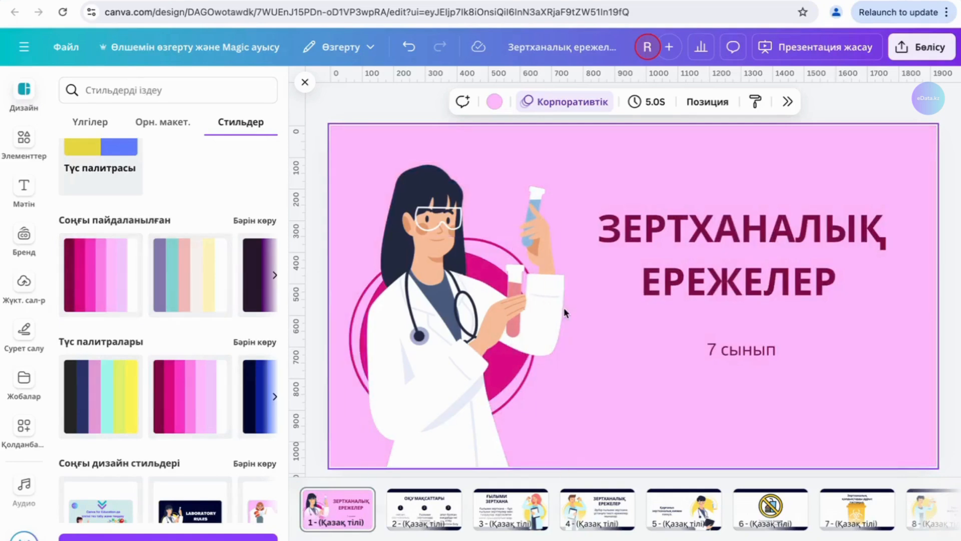
click(305, 82)
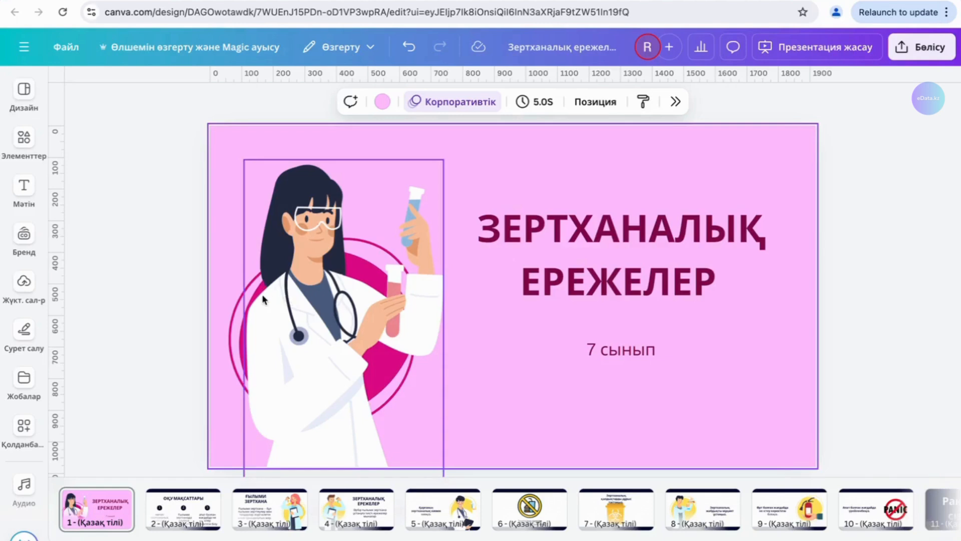
- Delete the scientist illustration from the title slide
click(25, 141)
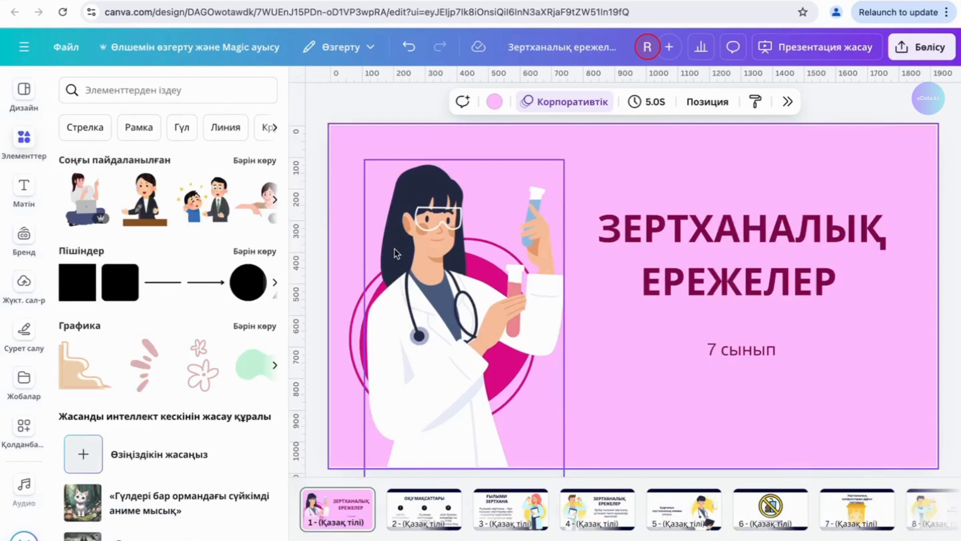
click(396, 253)
key(Delete)
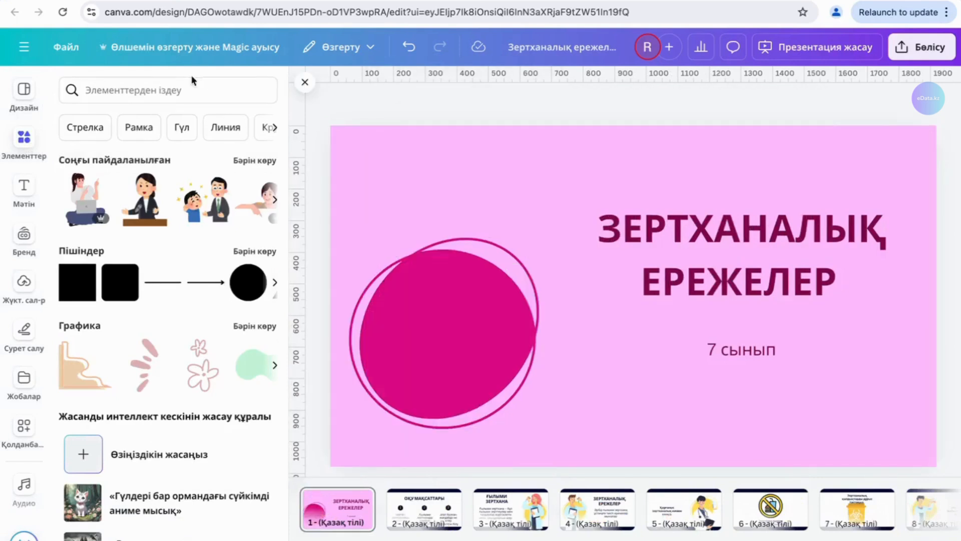
- Search the elements for "мұғалім" and insert the graphic of the teacher holding a red book and a pointer
click(189, 84)
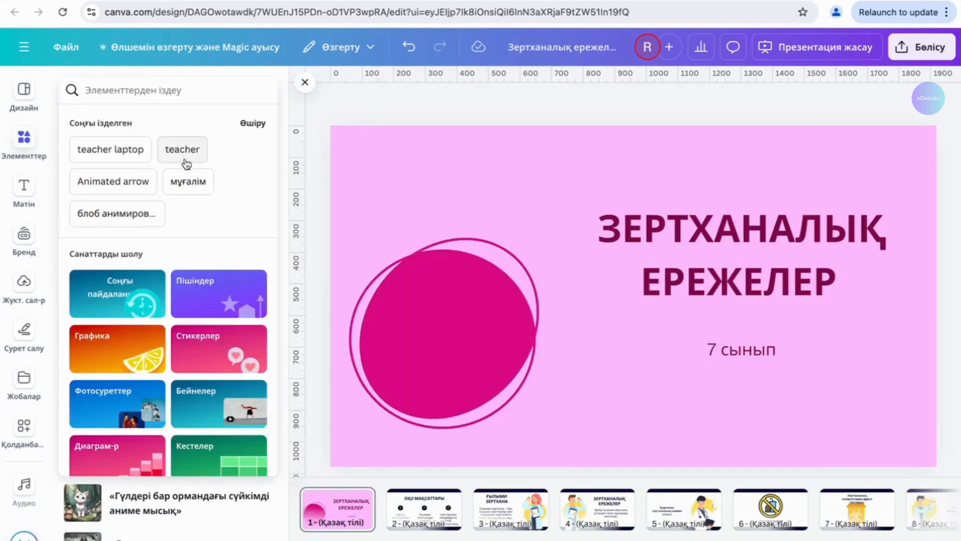
click(188, 181)
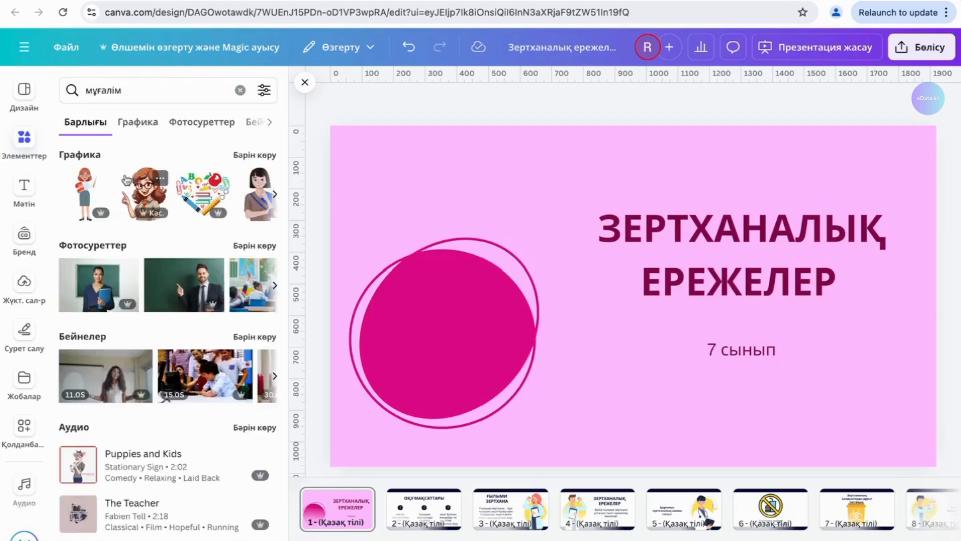
click(253, 155)
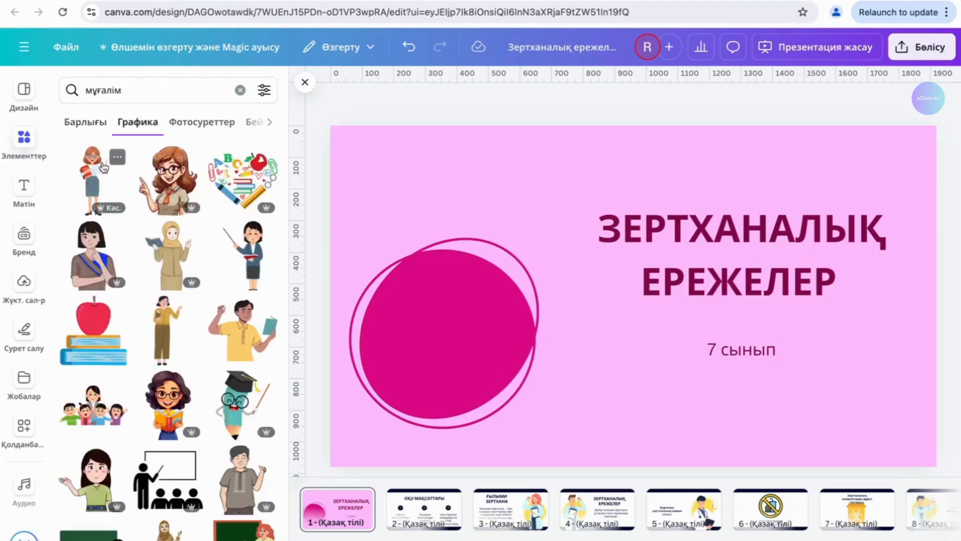
click(94, 166)
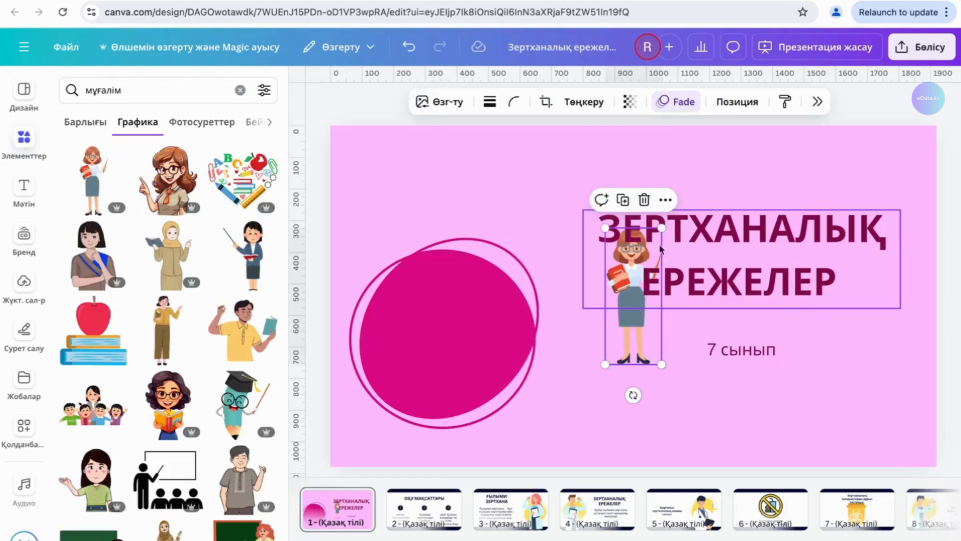
- Move the teacher over the magenta shape, enlarge her to nearly the slide's full height, and delete the magenta shape behind her
drag(646, 275, 473, 272)
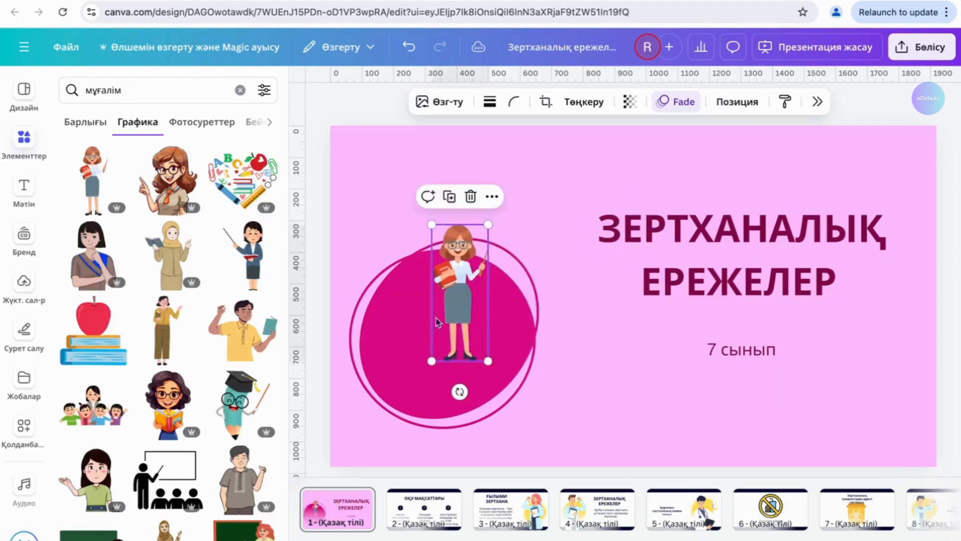
drag(433, 359, 391, 459)
drag(487, 224, 520, 149)
click(373, 350)
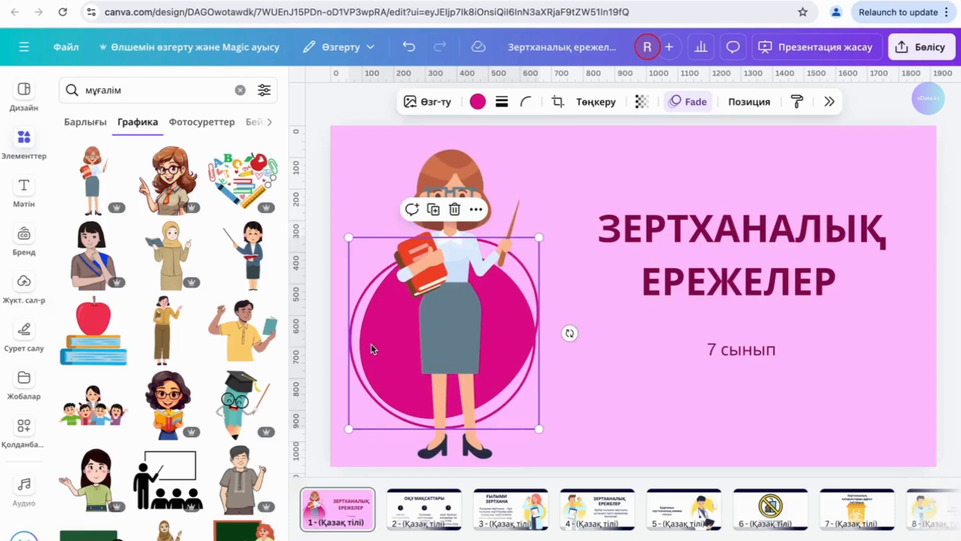
key(Delete)
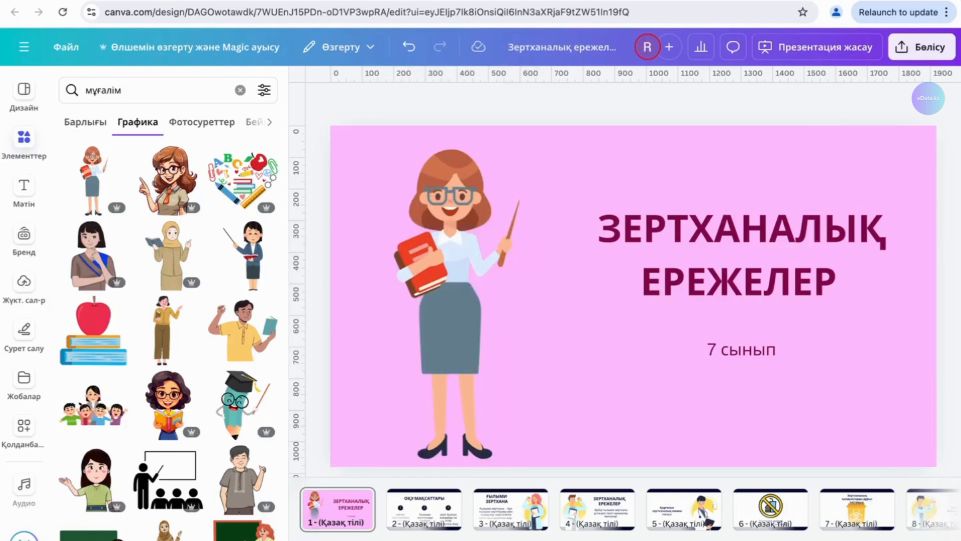
- Insert the white animated blob from a search for "блоб анимированный", shrink it to about 699 × 549 px and place it over the teacher
click(195, 92)
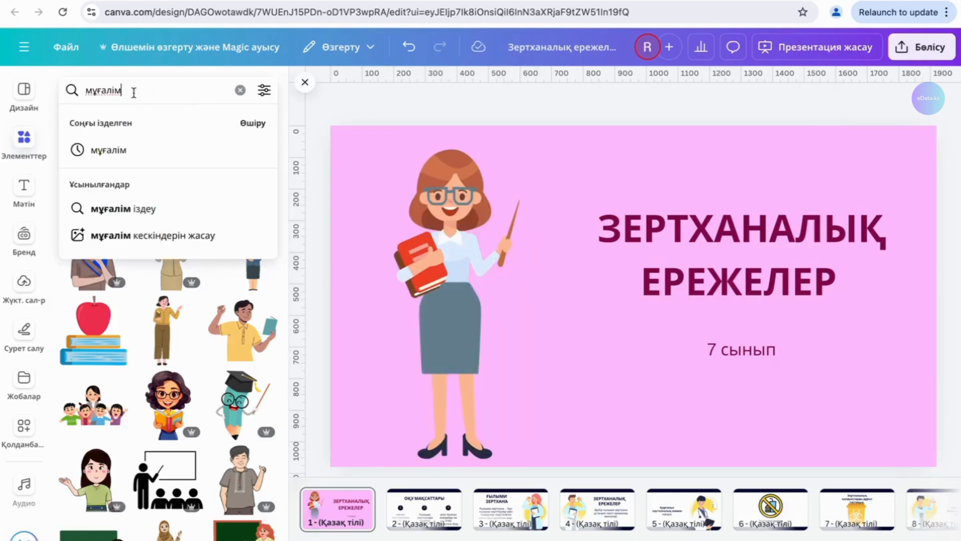
key(BackSpace)
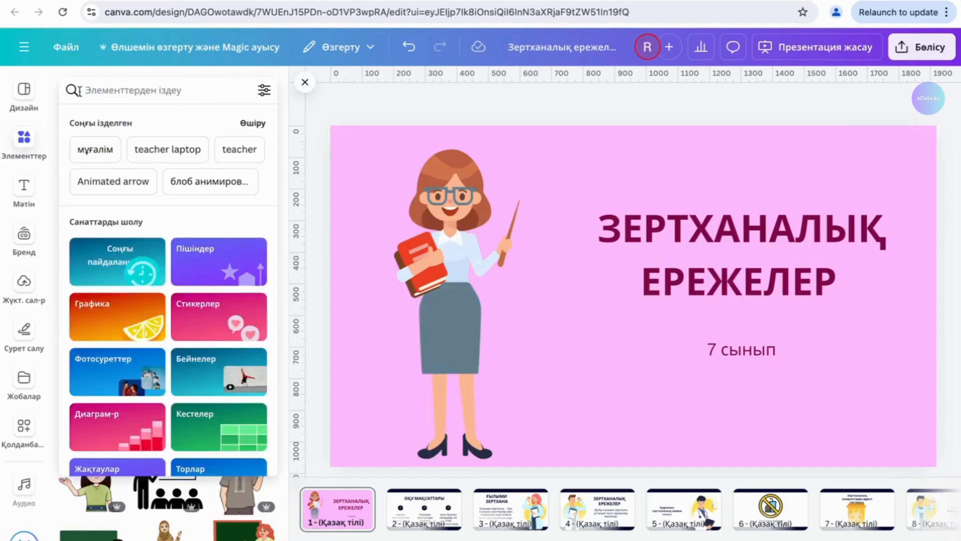
click(196, 181)
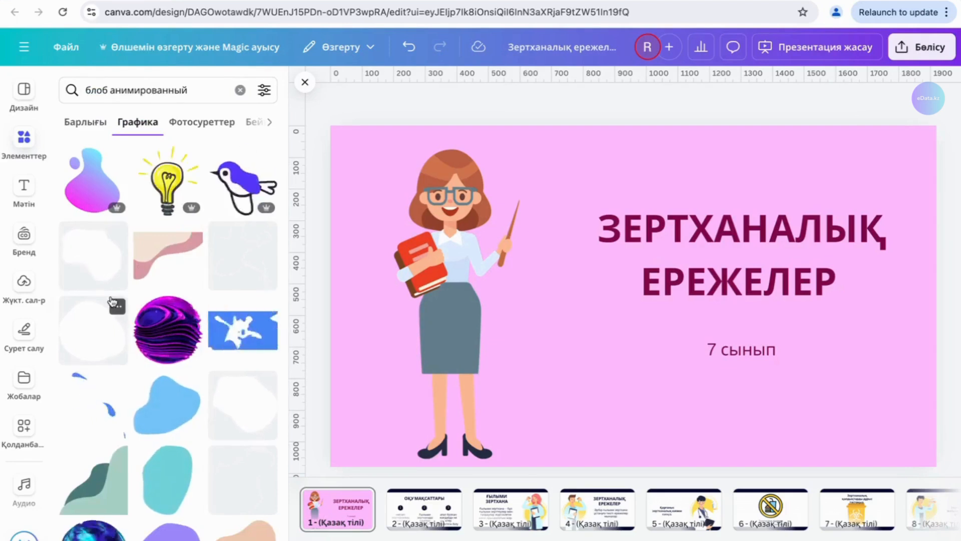
click(93, 259)
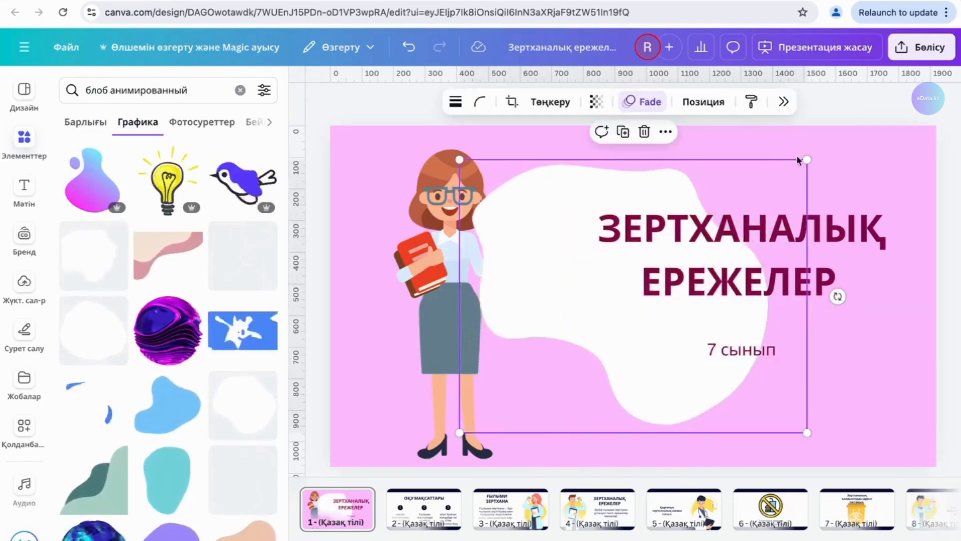
drag(806, 160, 650, 212)
drag(596, 276, 504, 268)
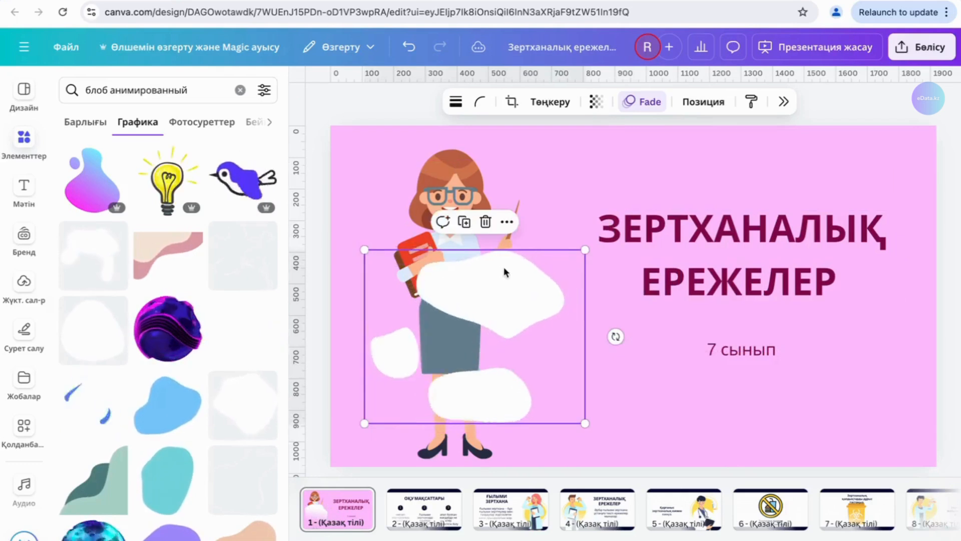
- Rearrange the layer order so the white blob lies directly behind the teacher, just above the background
click(697, 106)
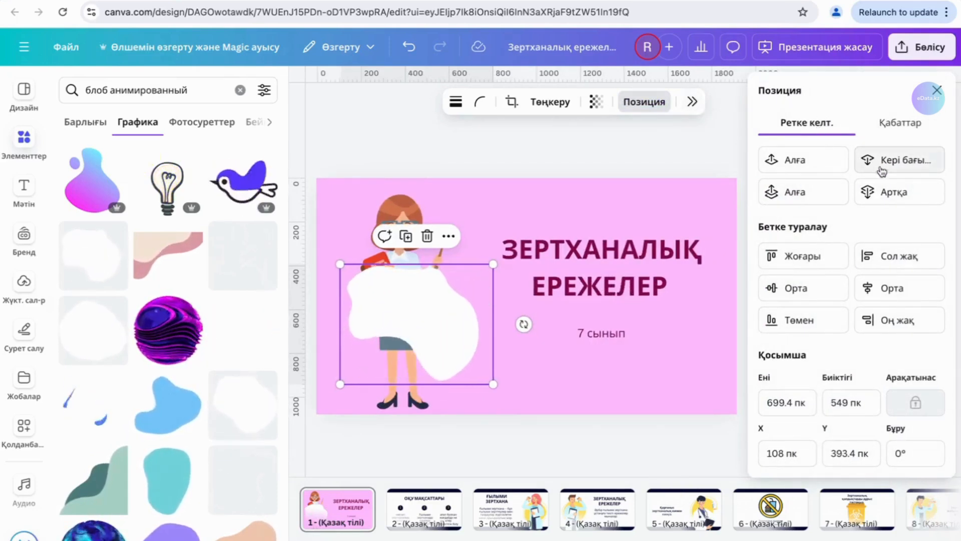
click(887, 191)
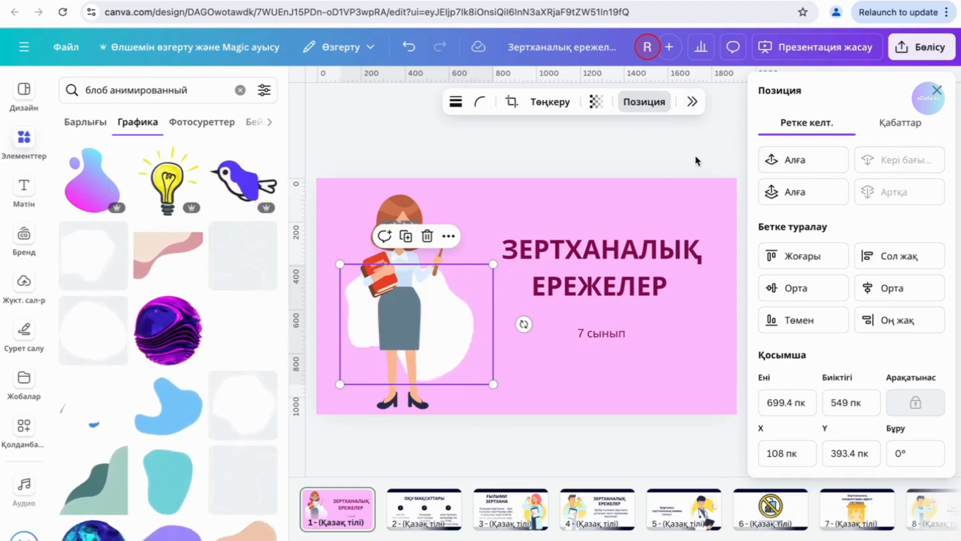
click(789, 161)
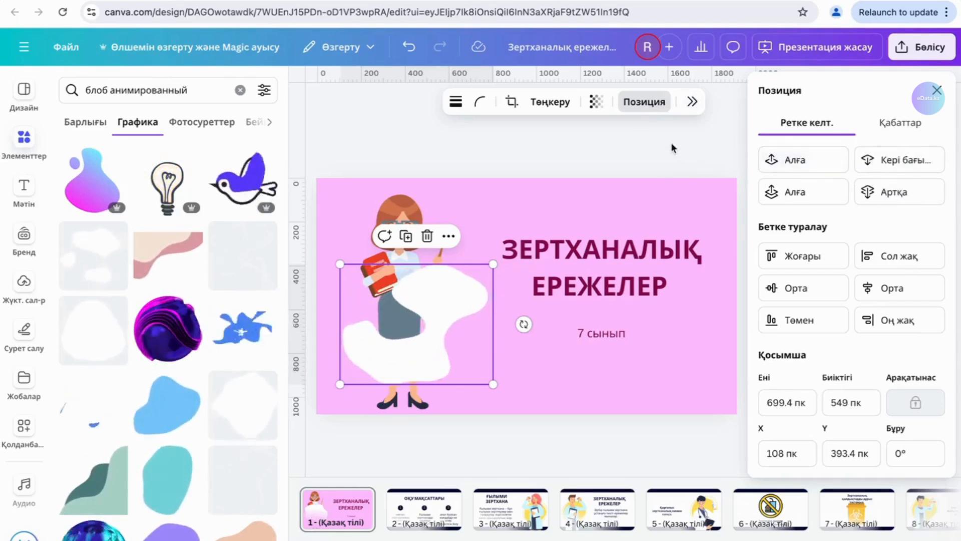
click(905, 129)
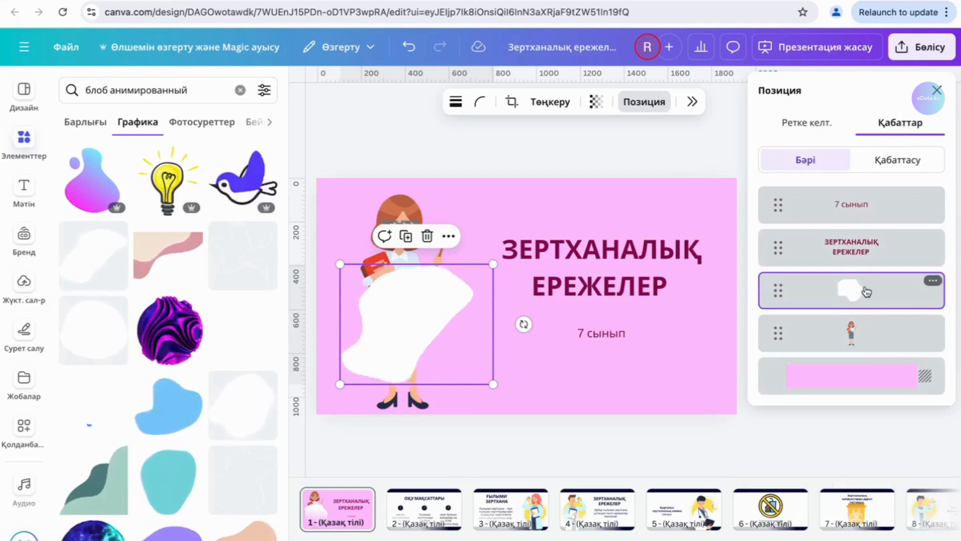
drag(866, 294, 869, 339)
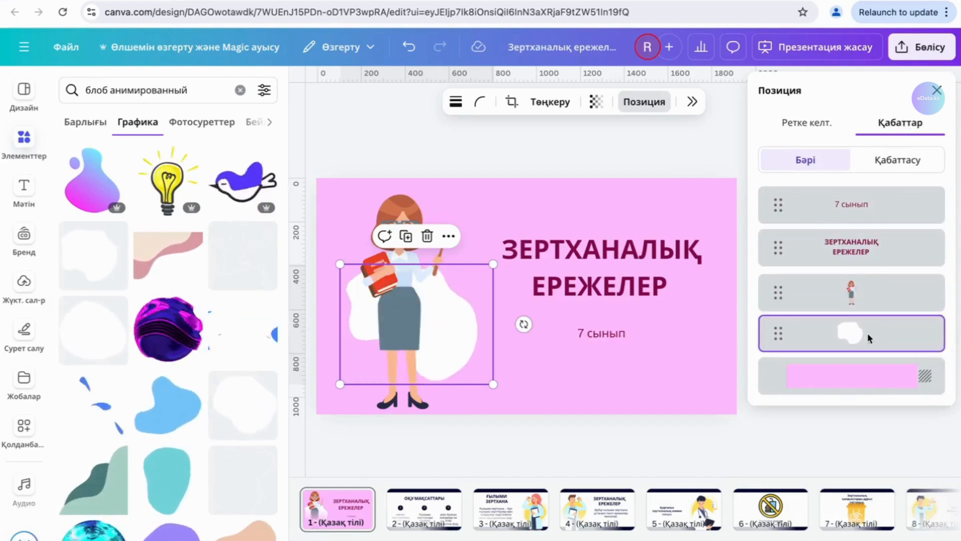
- Apply the hollow text effect (Қуыс) to the subtitle "7 сынып"
click(687, 335)
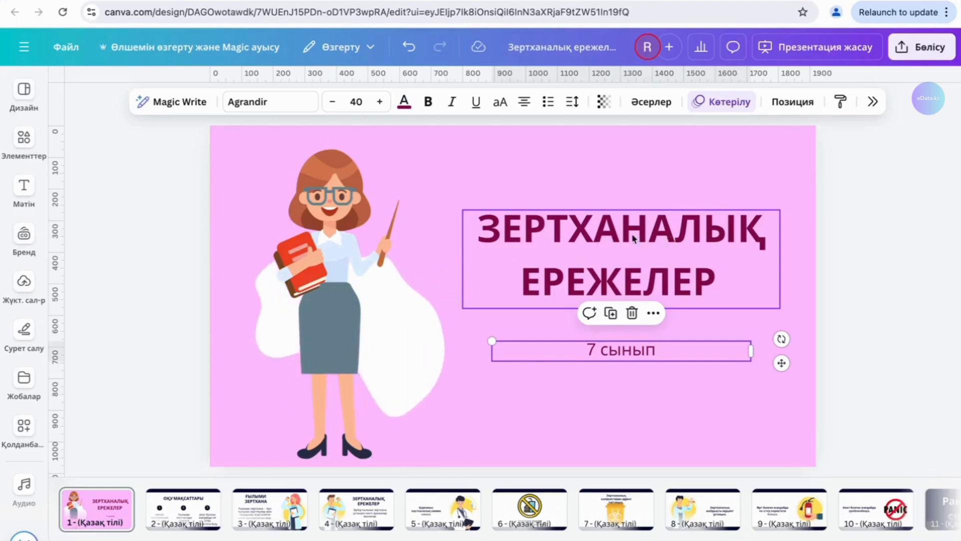
click(663, 109)
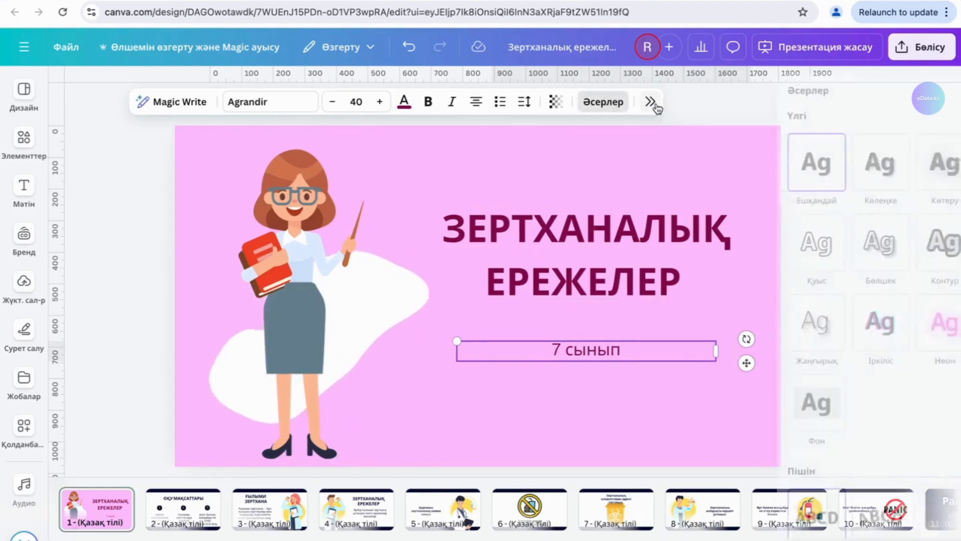
click(801, 257)
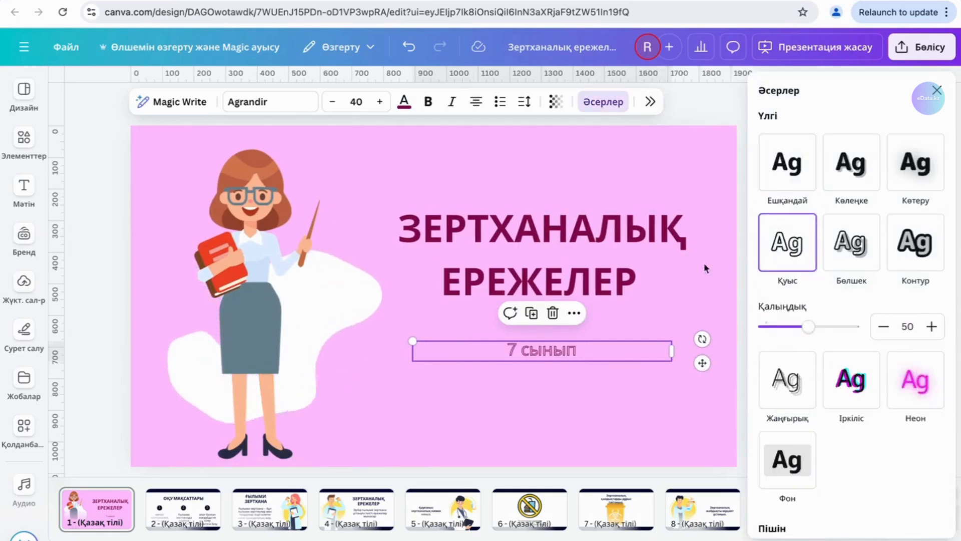
- Try the hollow effect on the title "ЗЕРТХАНАЛЫҚ ЕРЕЖЕЛЕР" and apply the outline effect (Контур) instead
click(693, 220)
click(788, 243)
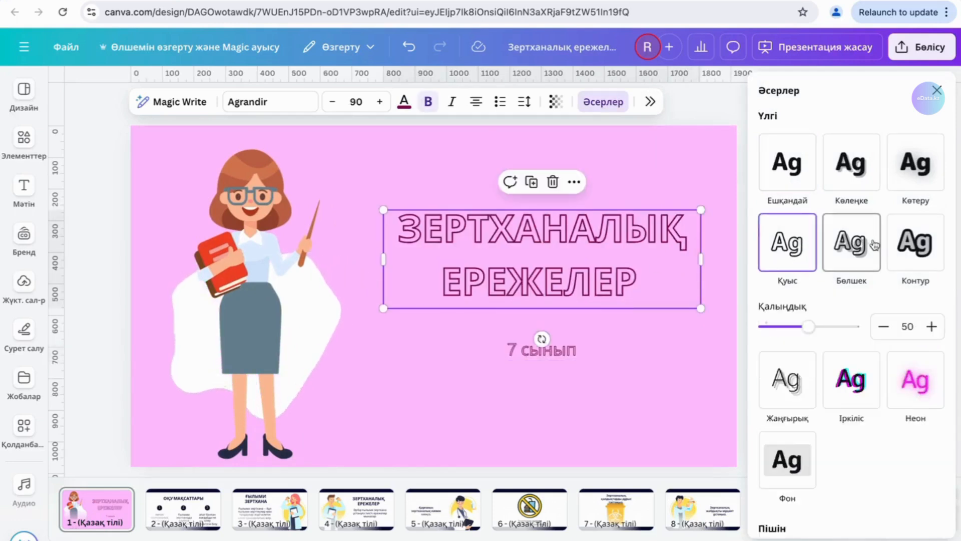
click(910, 245)
scroll(837, 328, down, 5)
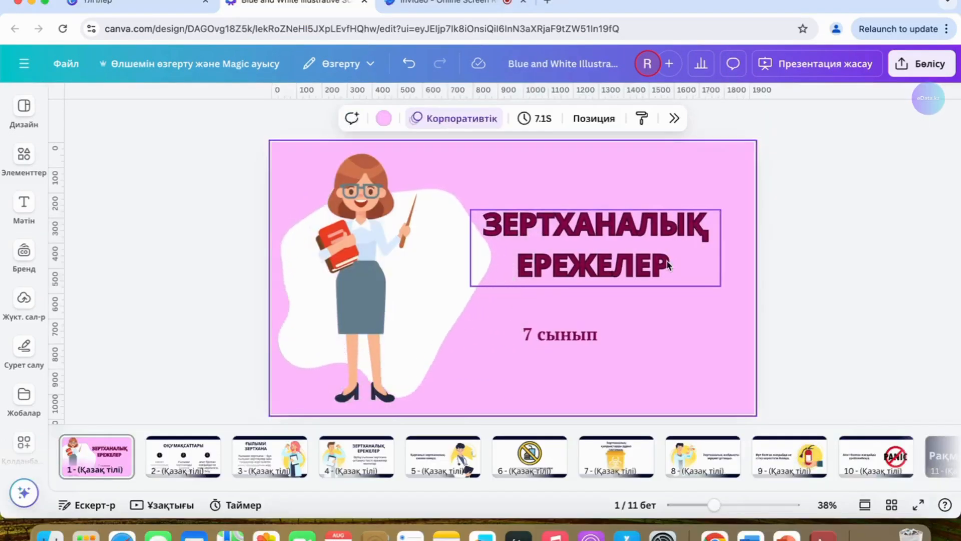
- Apply the Pan text animation to the title "ЗЕРТХАНАЛЫҚ ЕРЕЖЕЛЕР"
click(667, 265)
click(723, 119)
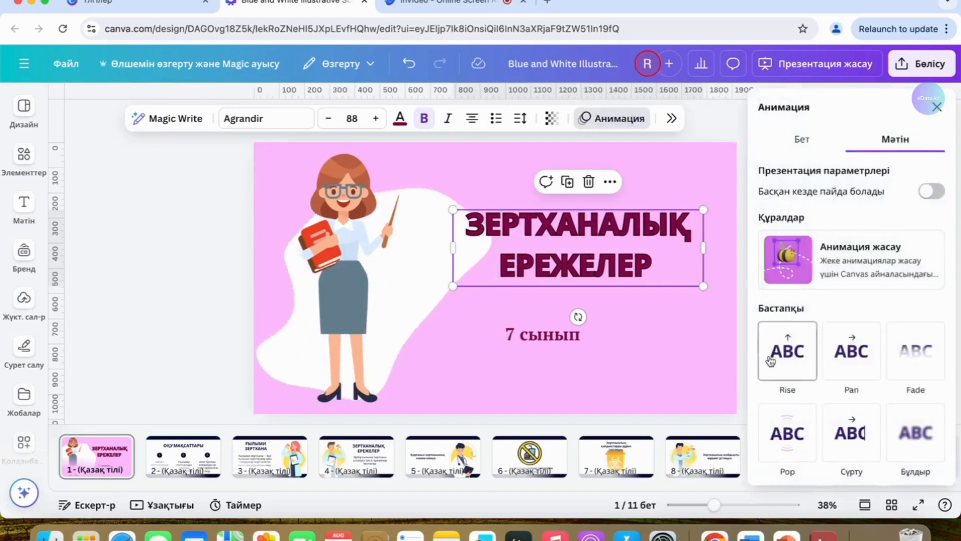
scroll(870, 354, down, 1)
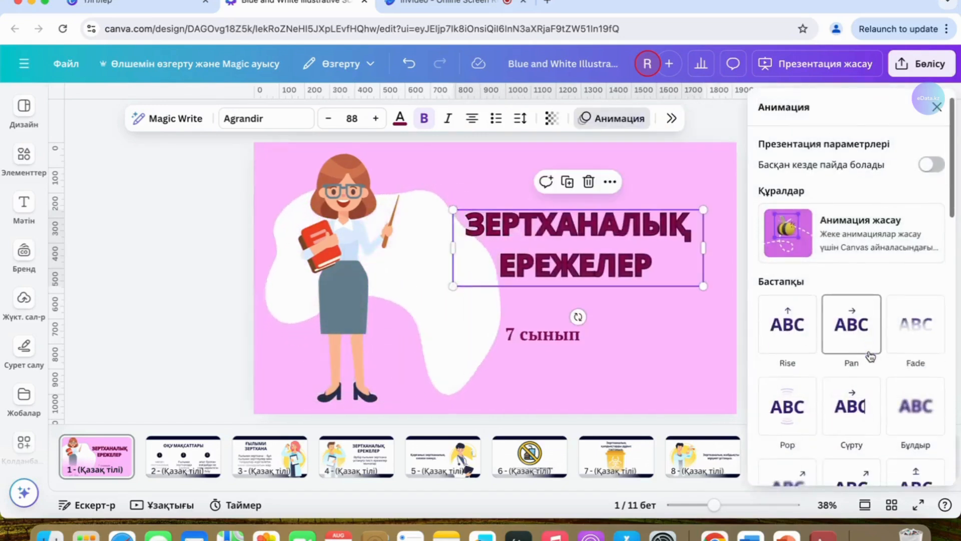
click(857, 346)
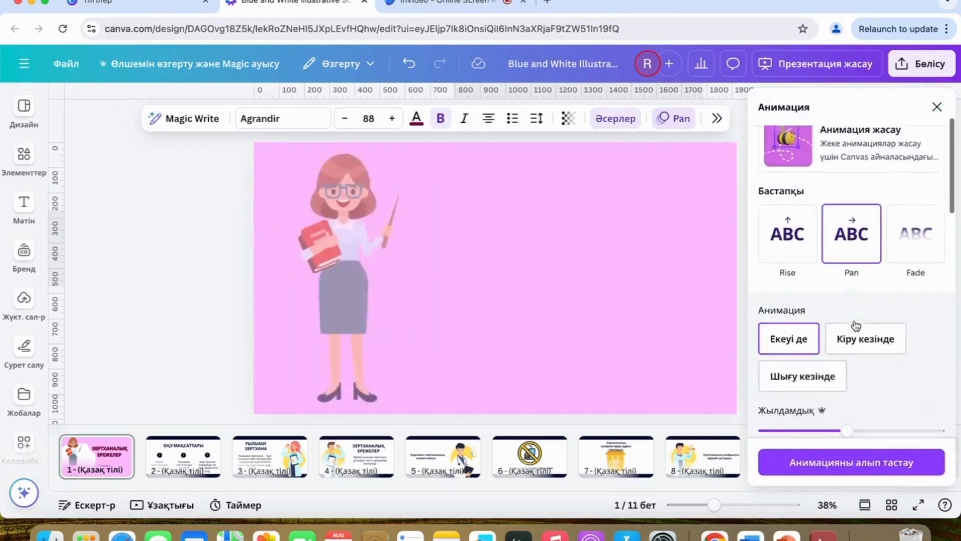
click(937, 106)
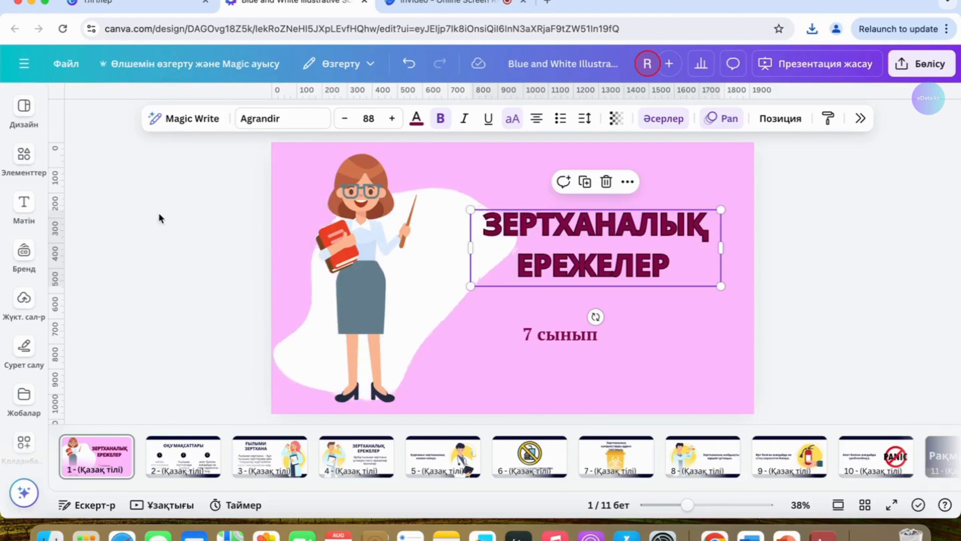
- Save the presentation design (Сақтау)
click(77, 65)
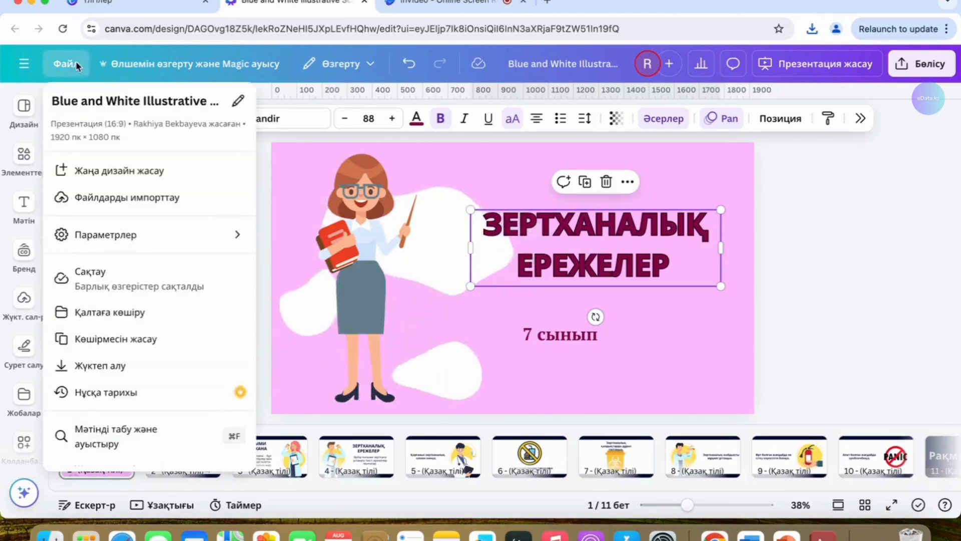
click(123, 289)
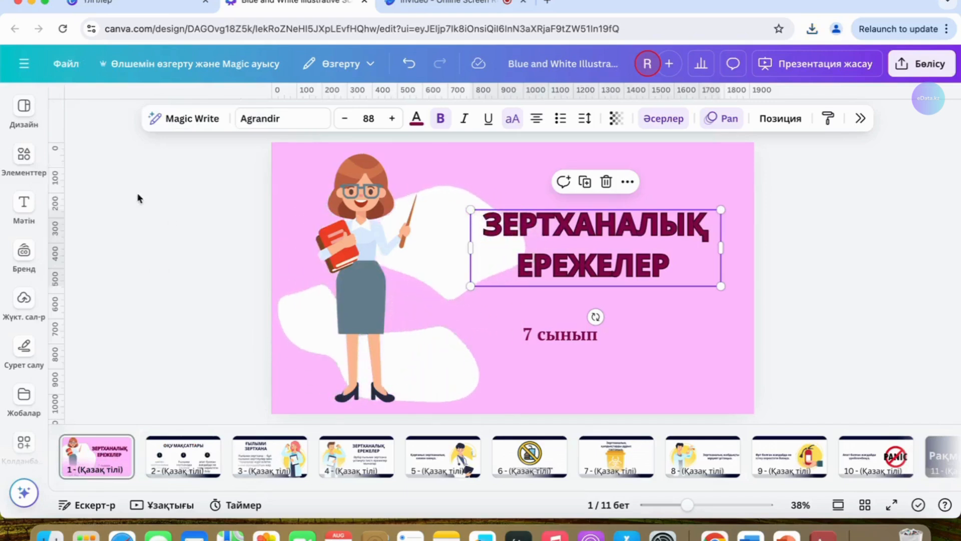
- Examine the file types offered for downloading the presentation, and close the download options without exporting
click(70, 64)
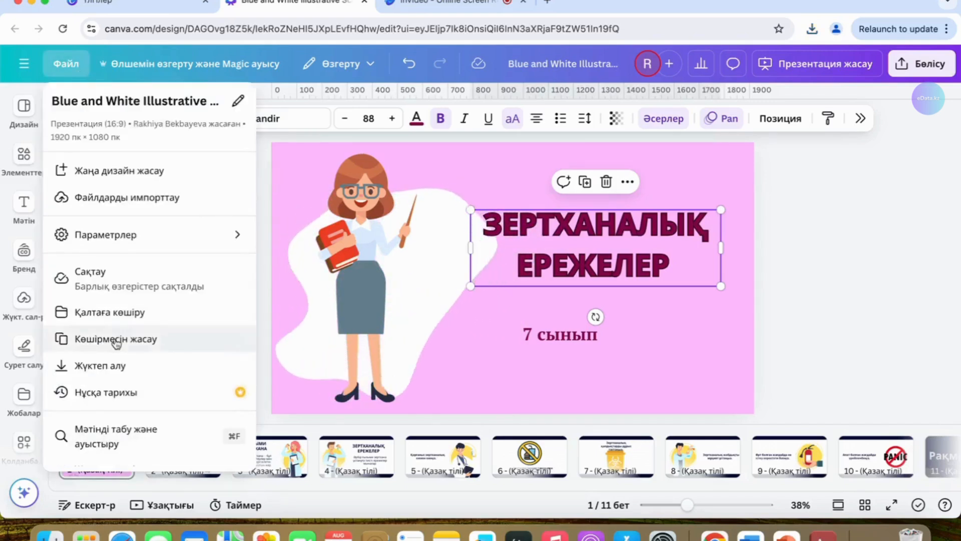
click(116, 367)
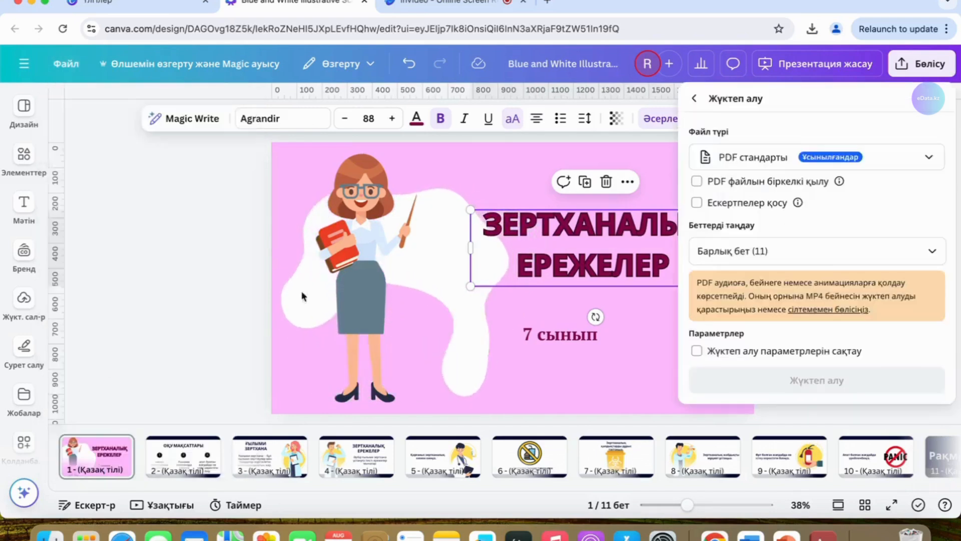
click(925, 160)
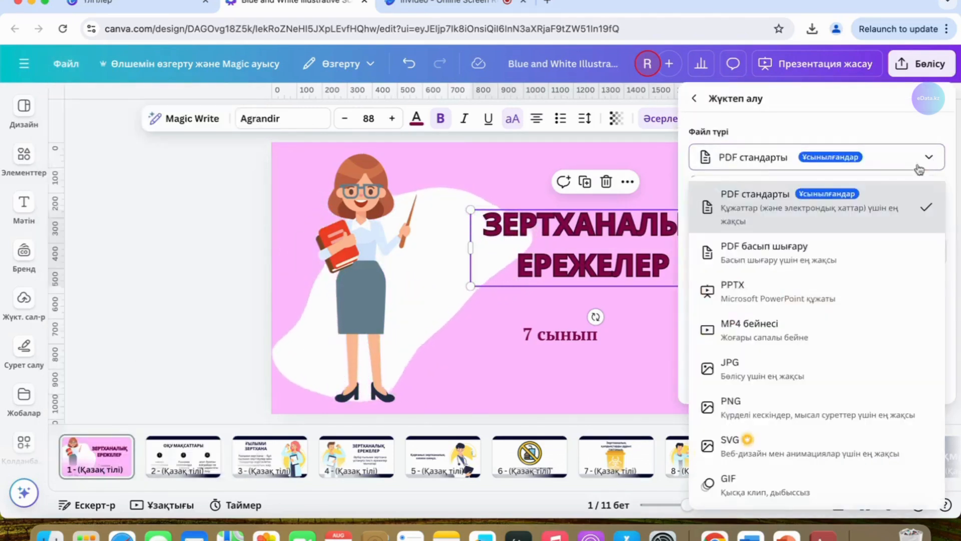
click(932, 159)
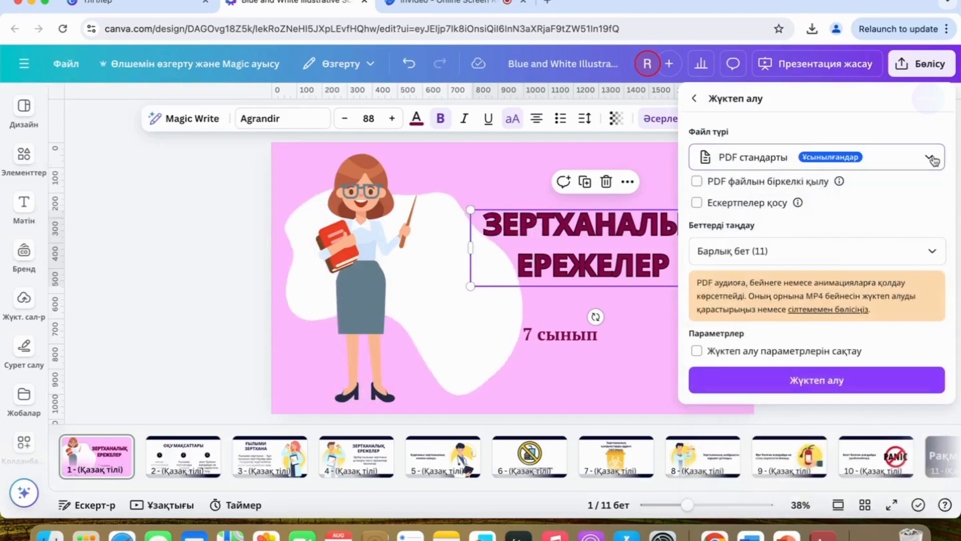
key(Escape)
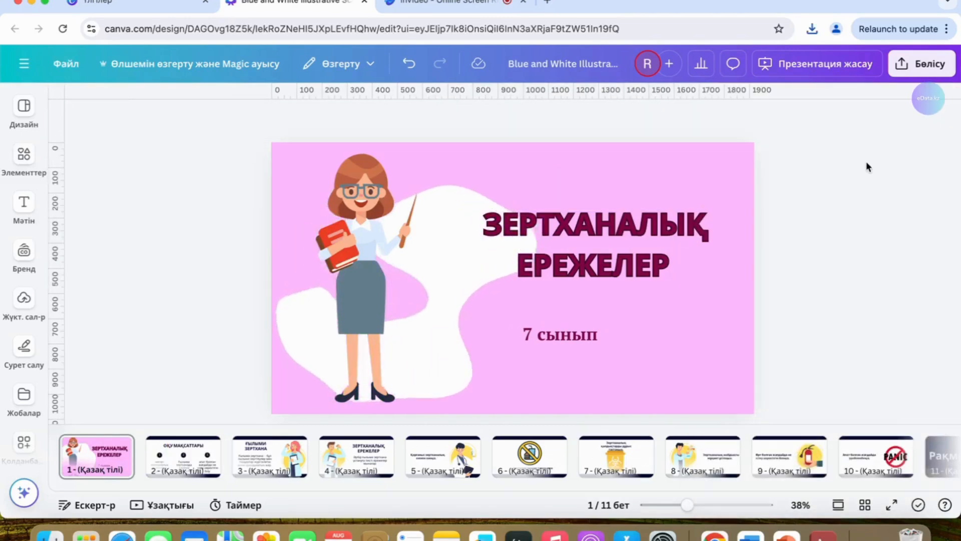